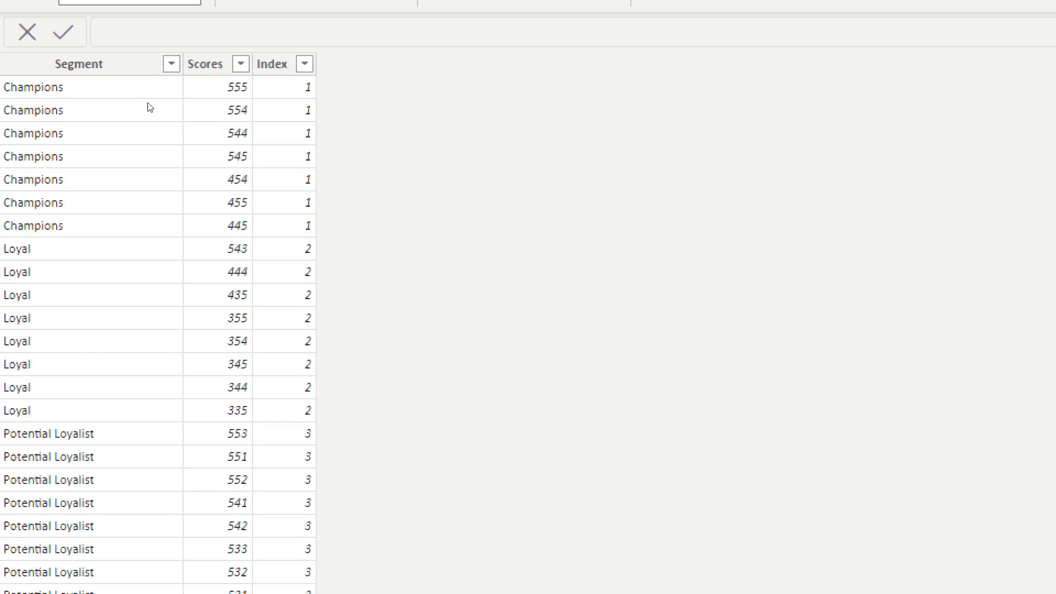
Step: Scroll the SegmentScores table down to the At Risk, Cannot Lose Them, Hibernating and Lost customers rows
scroll(159, 261, down, 1)
scroll(159, 262, down, 10)
scroll(159, 262, down, 15)
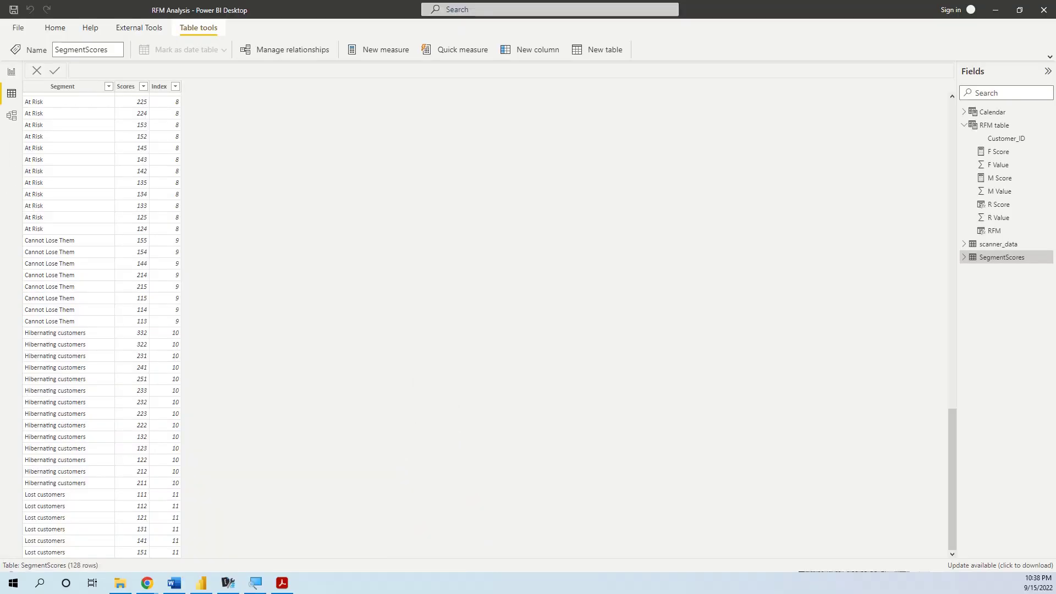
Step: Open the scanner_data transactions table from the Fields pane
click(998, 243)
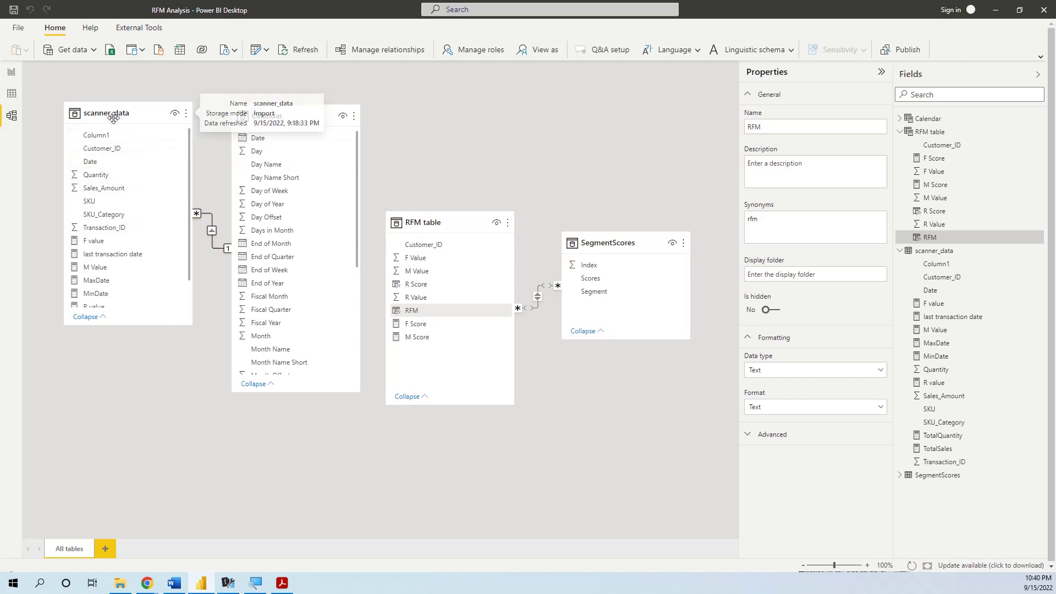
Step: Inspect the scanner_data Date field, then the SegmentScores table properties in Model view
click(116, 161)
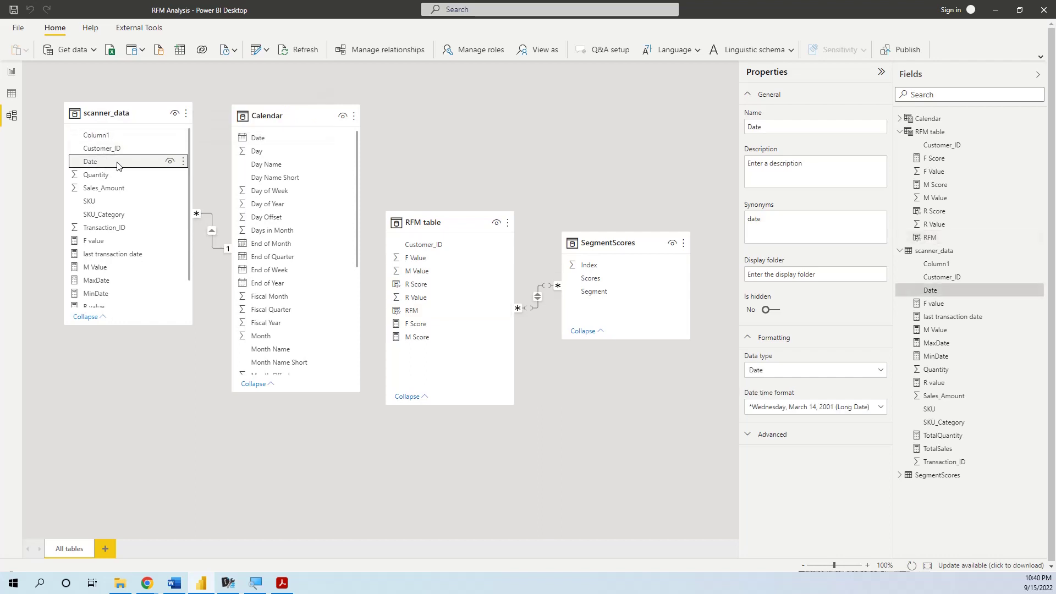
click(607, 242)
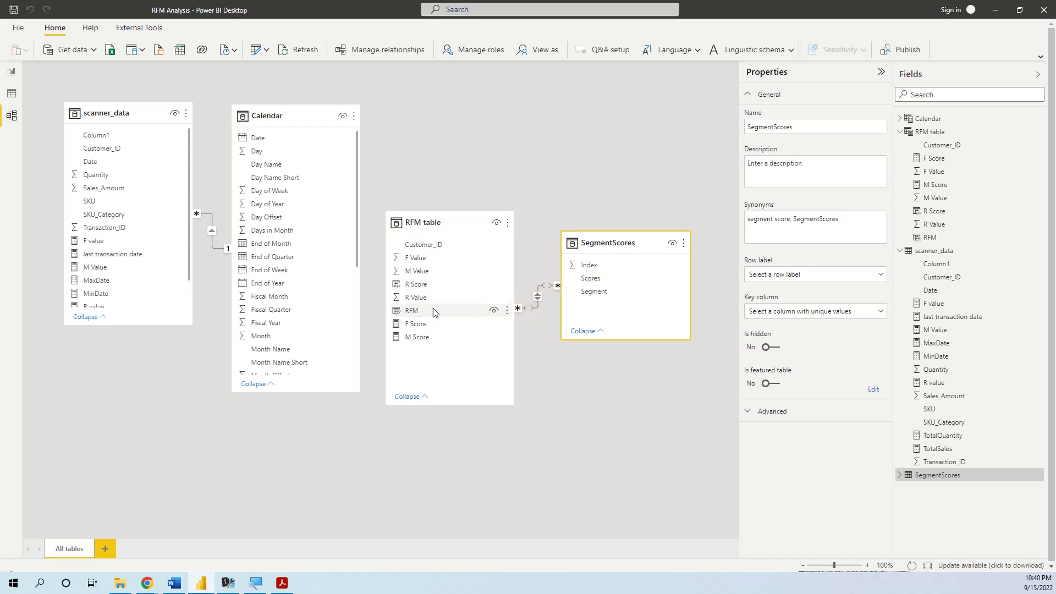
Step: Leave Model view and open the RFM table data with R, F, M values and RFM codes
click(12, 95)
click(11, 71)
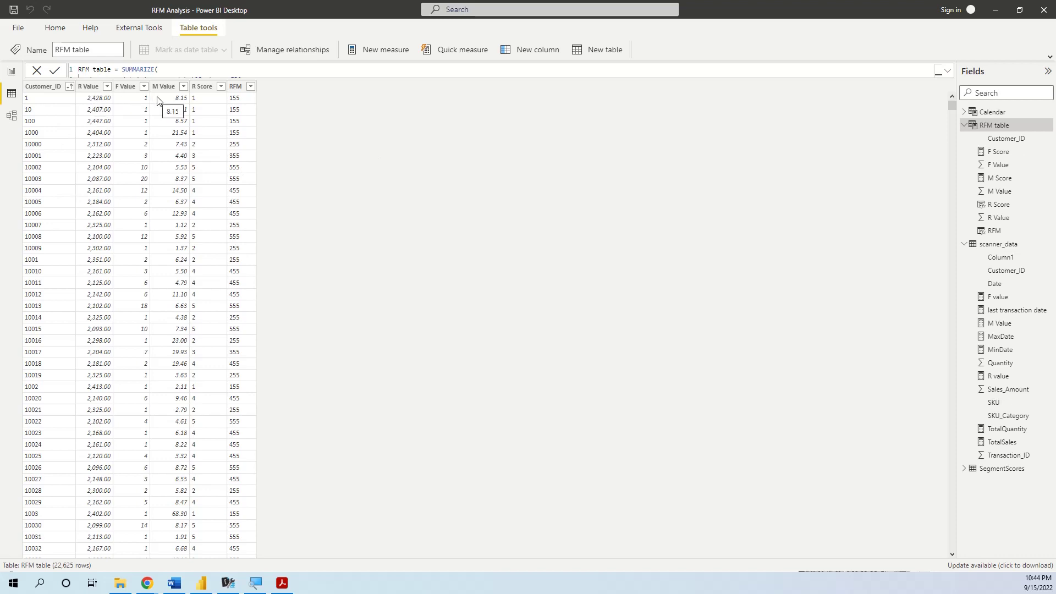
Step: Expand the formula bar to show the full five-line RFM table SUMMARIZE formula
click(947, 71)
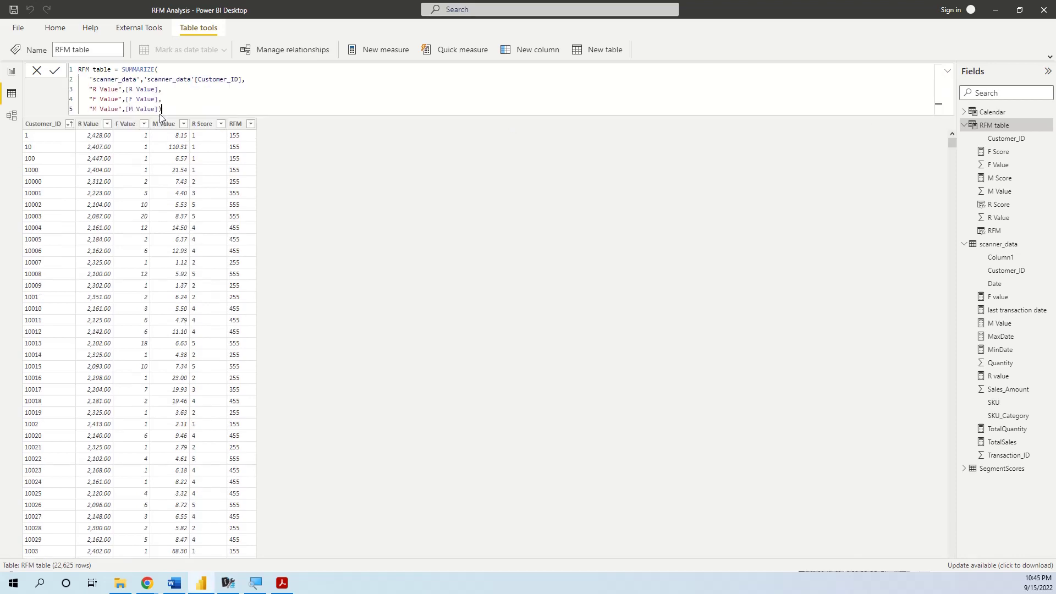